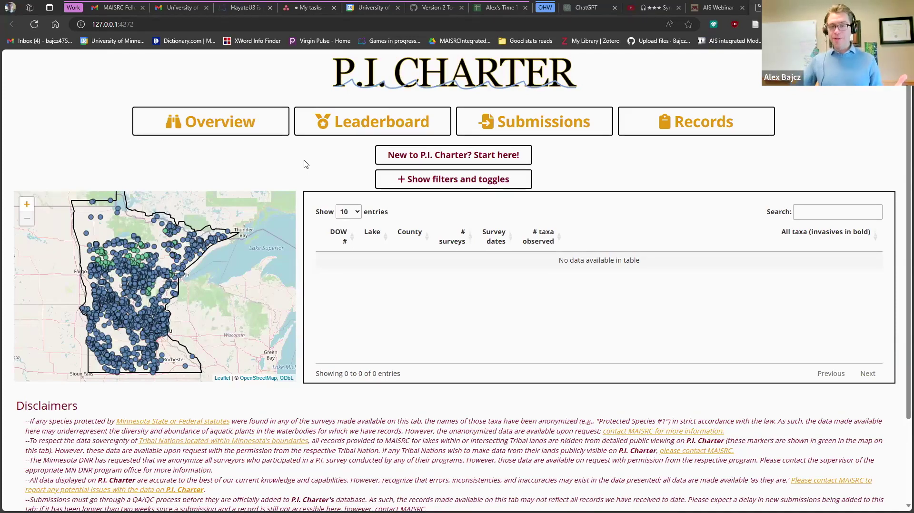
Open 'New to P.I. Charter? Start here!', read the contract language topic, then collapse it
click(439, 153)
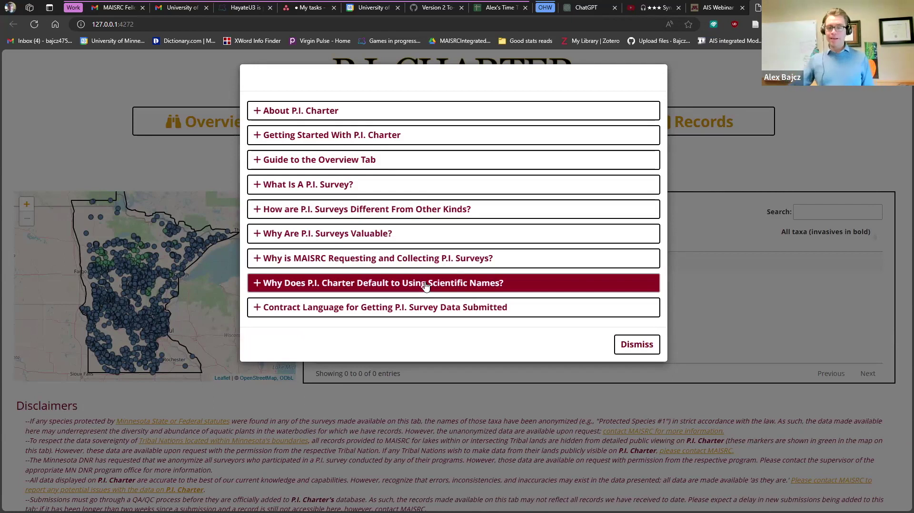
click(412, 312)
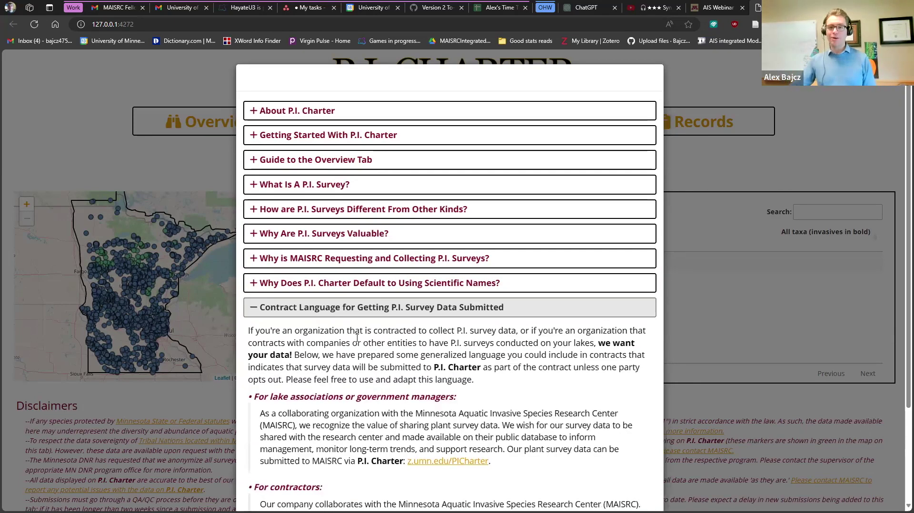
scroll(400, 339, down, 2)
scroll(399, 340, down, 1)
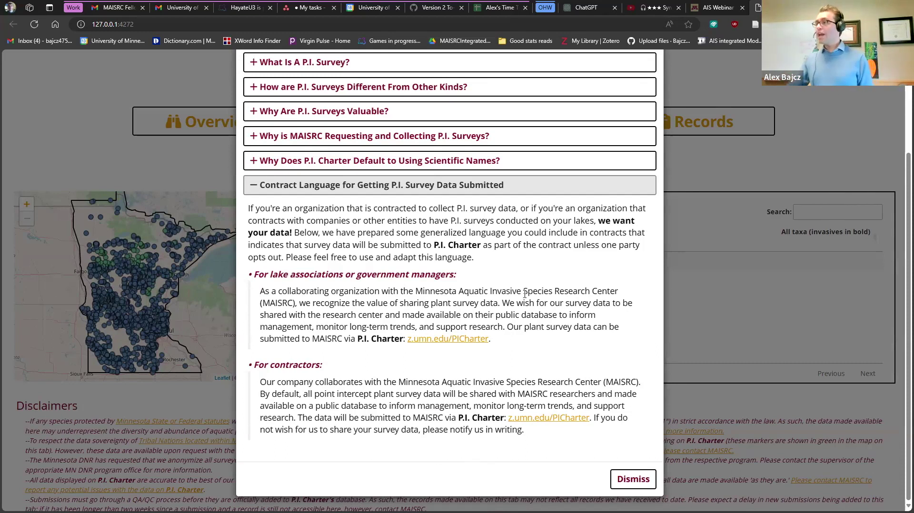
click(495, 185)
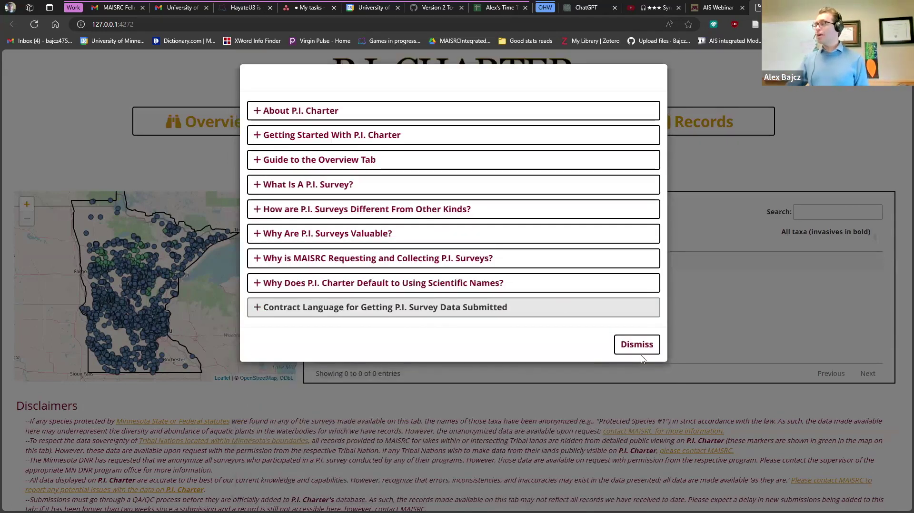
Dismiss the help dialog and pan the map east of Minnesota and back
click(732, 291)
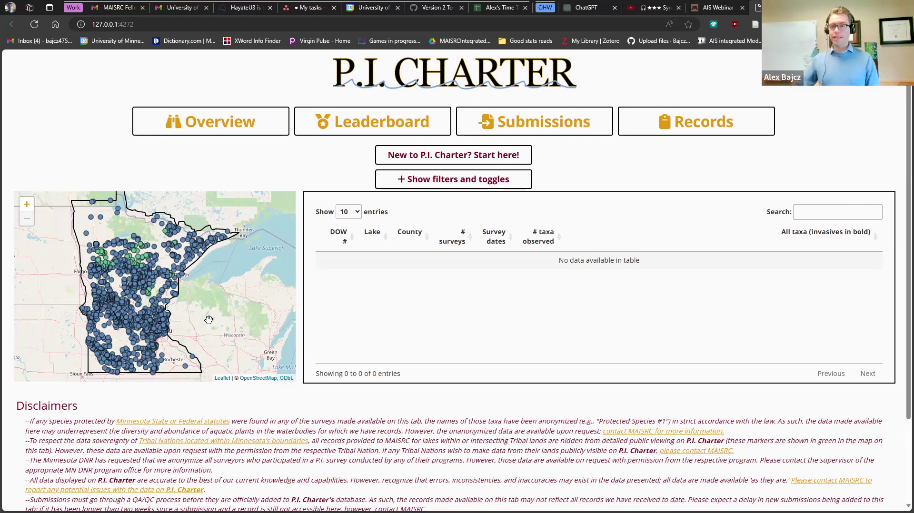
mouse_move(175, 297)
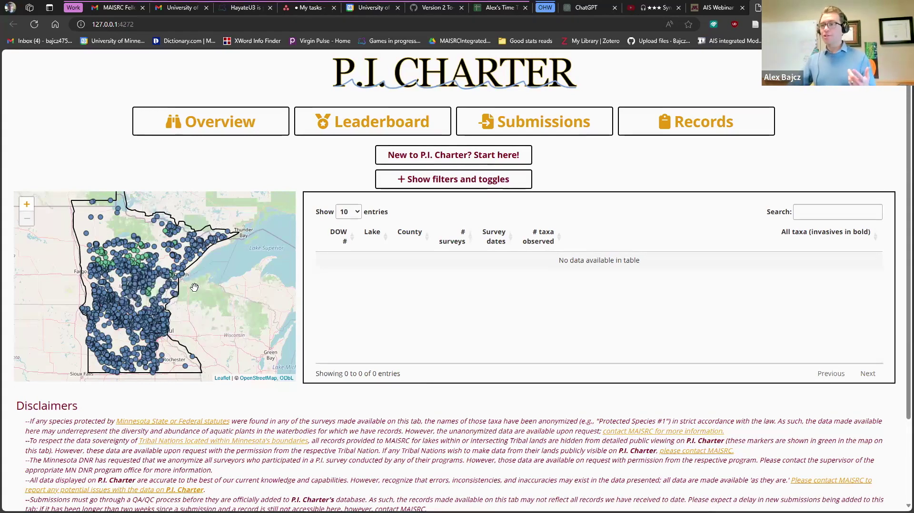
scroll(176, 297, up, 3)
scroll(95, 300, down, 1)
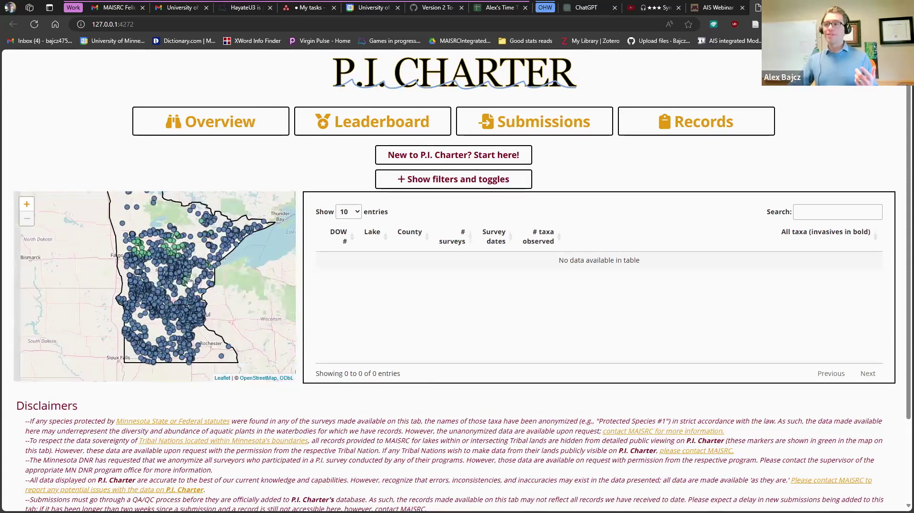
drag(190, 281, 104, 281)
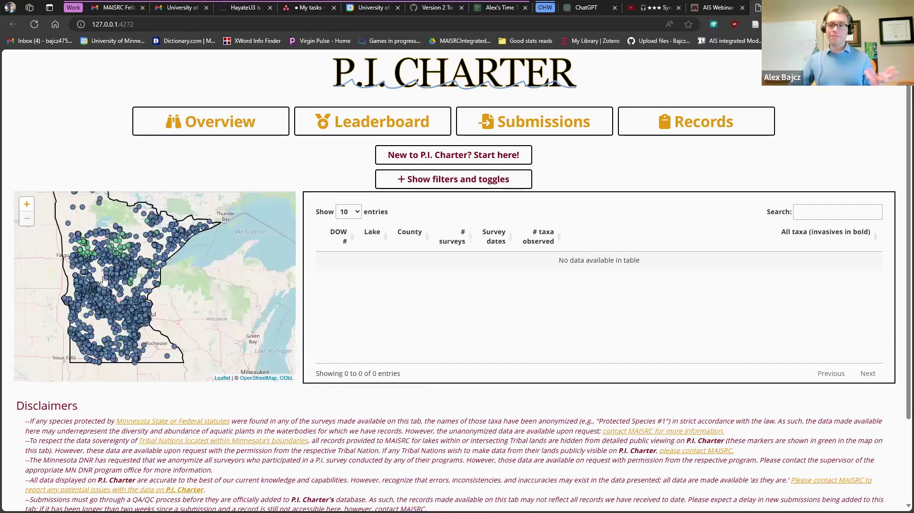
drag(177, 295, 196, 315)
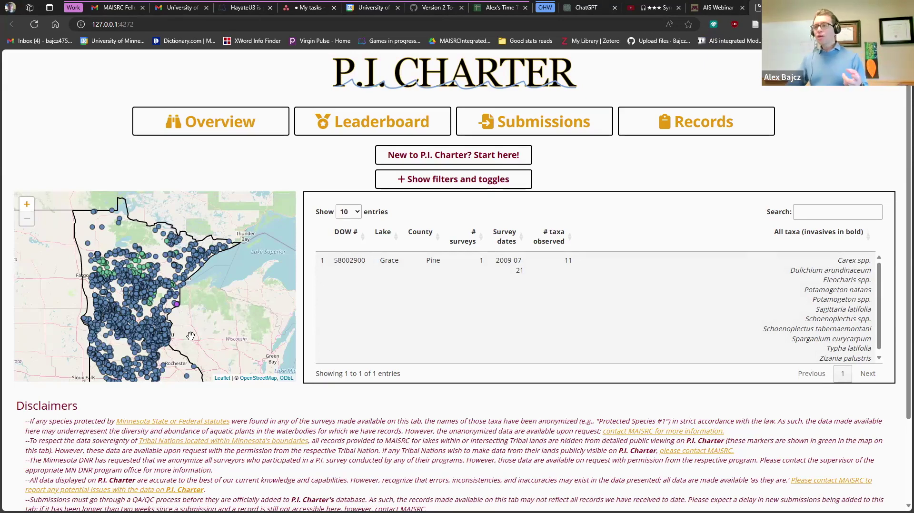
Select more lake markers, then deselect one so the table drops from 3 to 2 entries
click(171, 316)
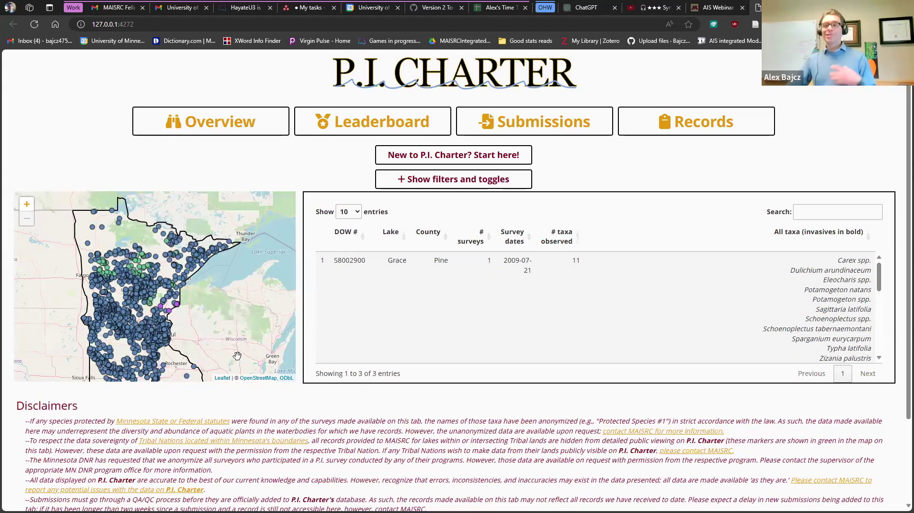
mouse_move(170, 313)
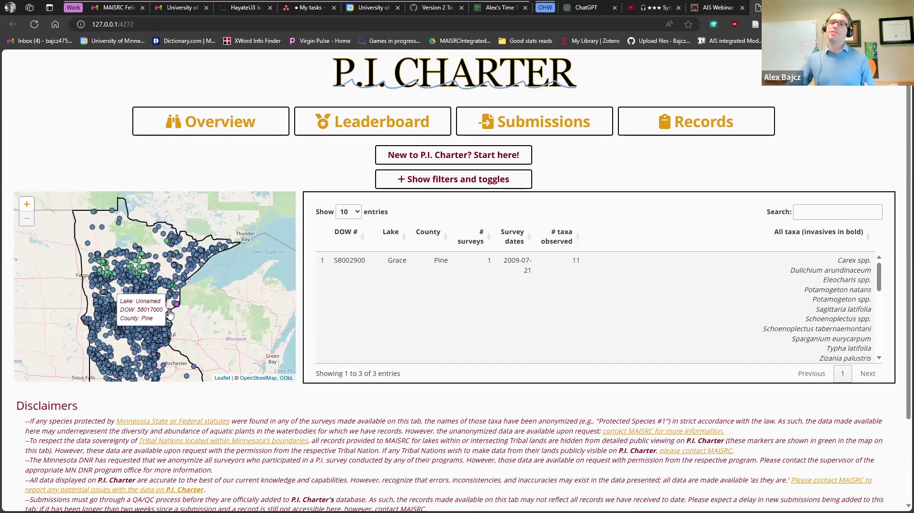
click(170, 313)
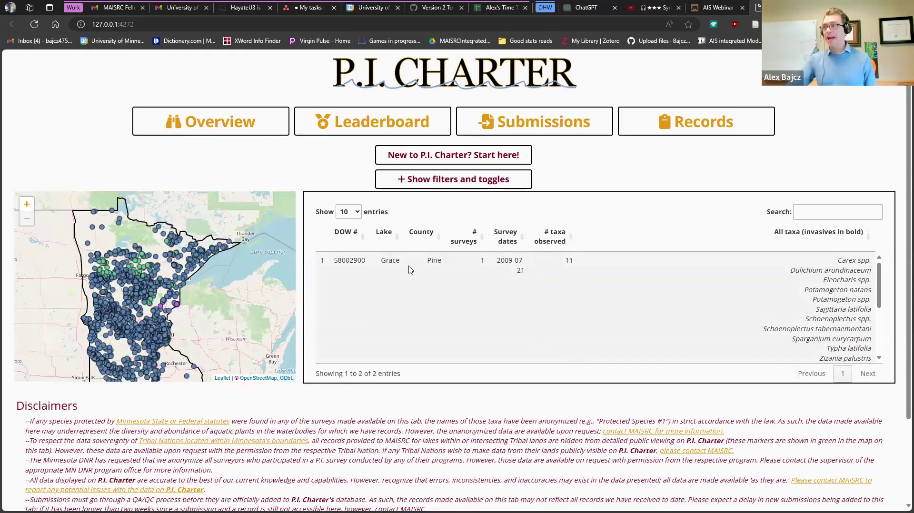
Keep 10 rows per page and sort the table by # taxa observed, fewest first
click(354, 215)
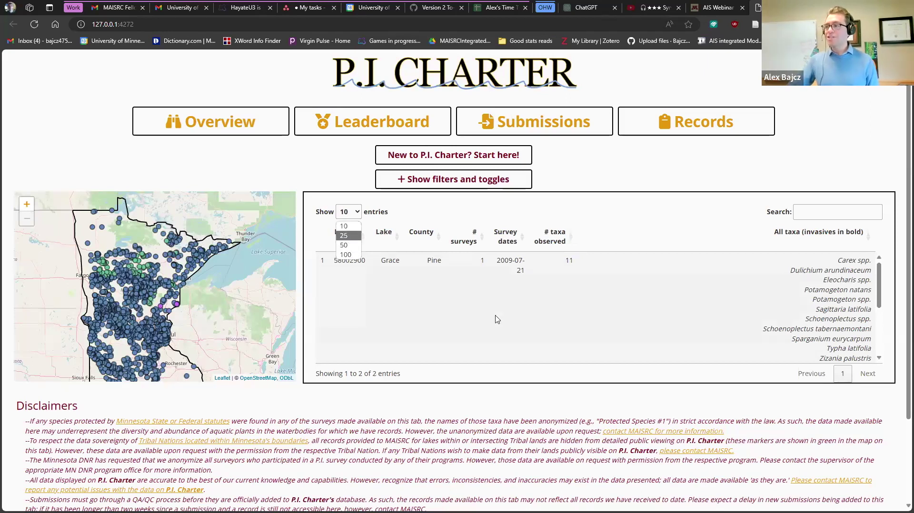
click(736, 360)
scroll(852, 376, down, 2)
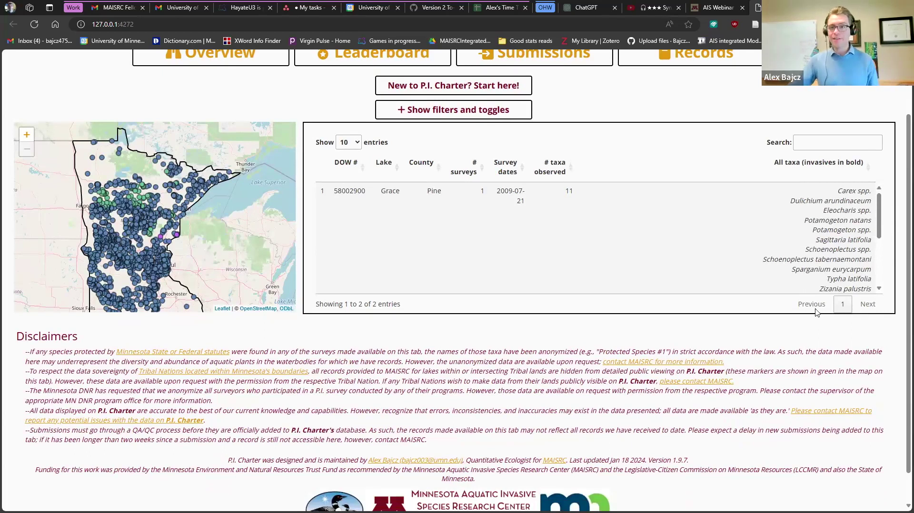
click(572, 170)
click(572, 171)
click(572, 170)
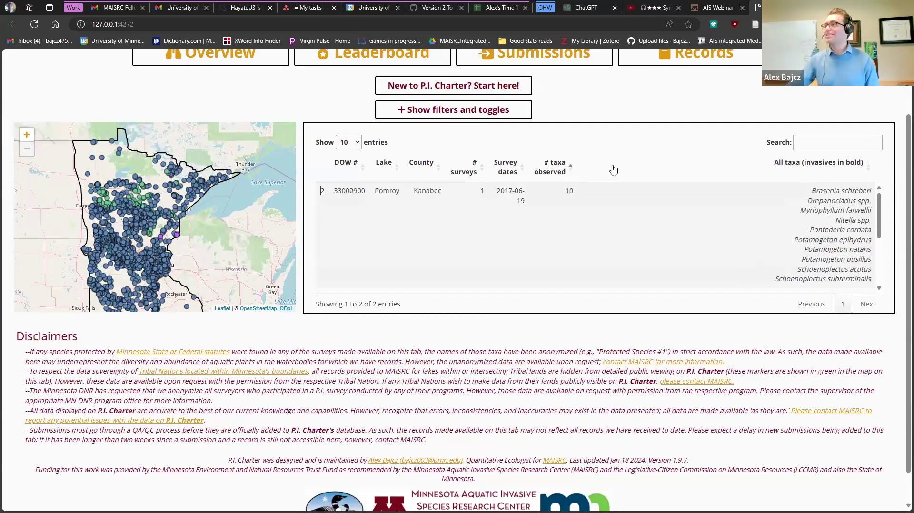
Search the table for 'Bras', matching Brasenia schreberi, then clear the search
click(814, 140)
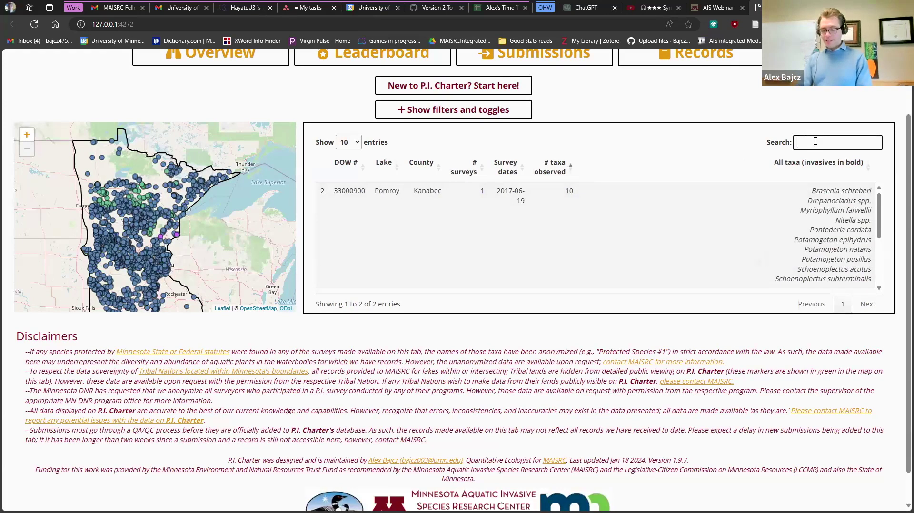
text(Bras)
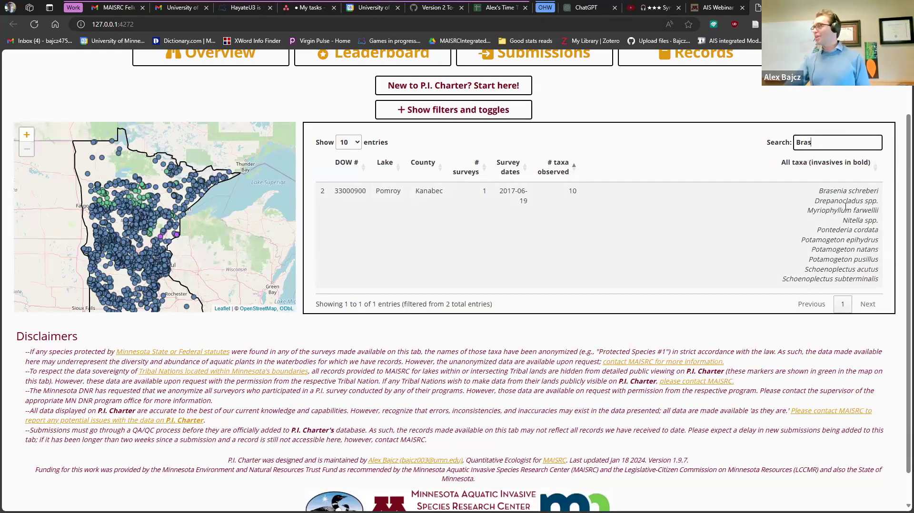
drag(832, 192, 818, 193)
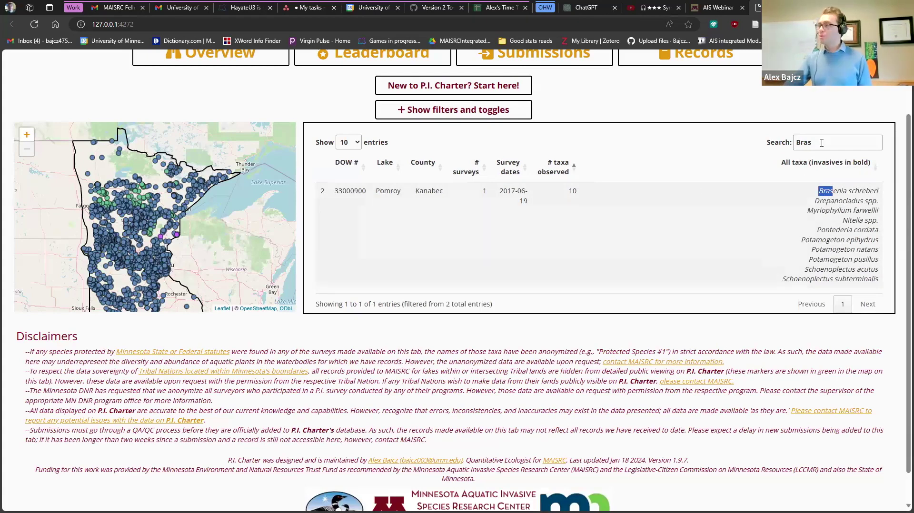
drag(812, 143, 792, 149)
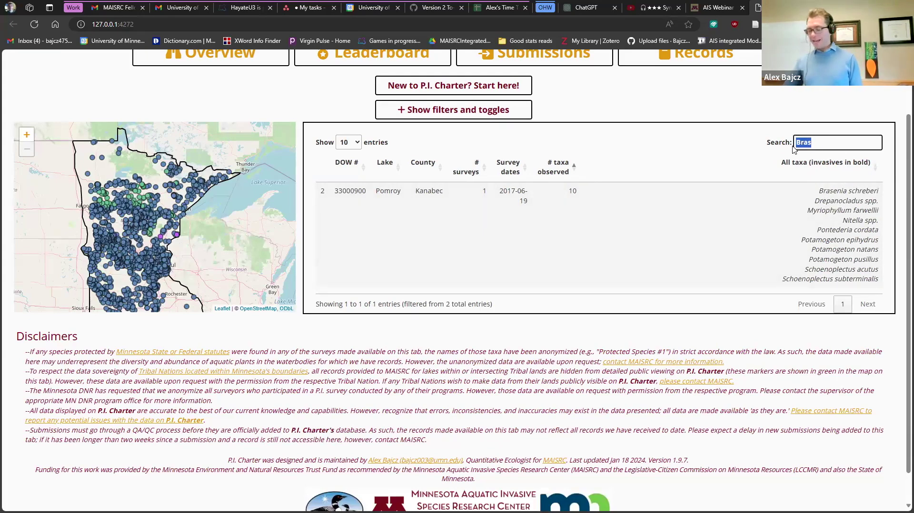
key(BackSpace)
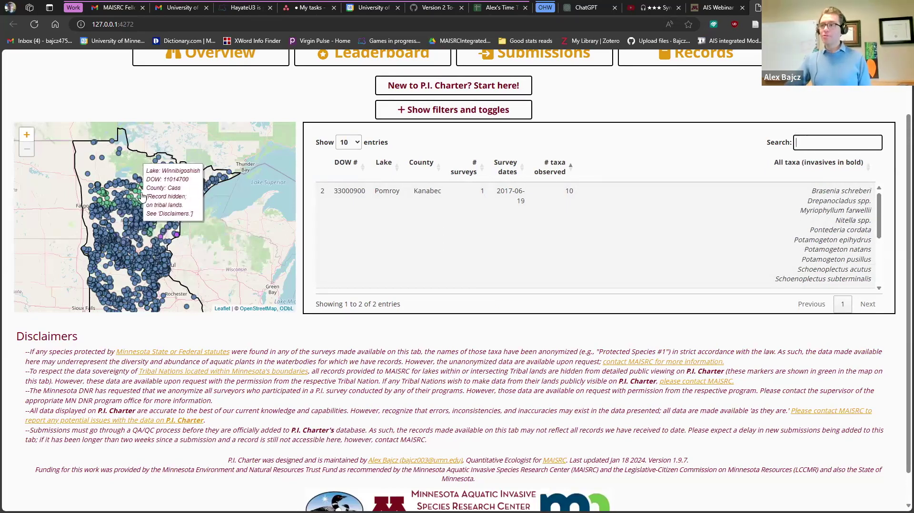
mouse_move(146, 198)
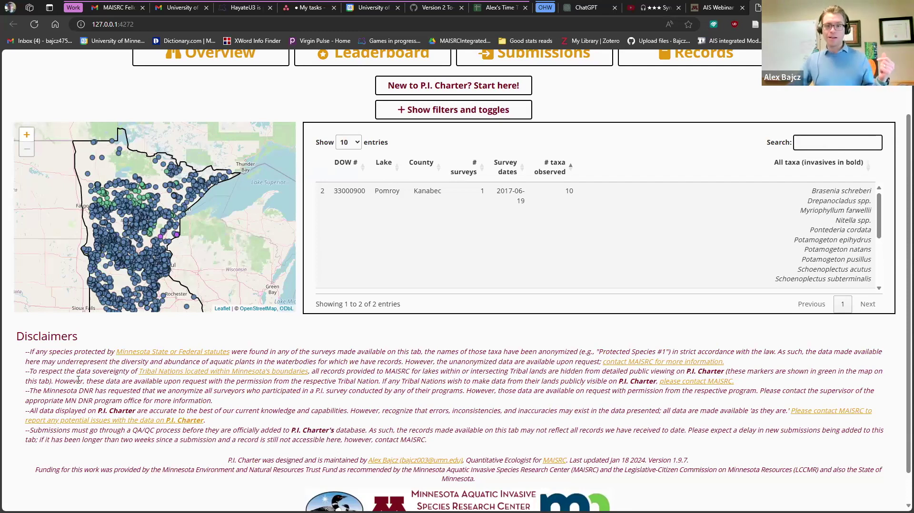
Highlight the Tribal Nations disclaimer, then show the filters and toggles
drag(26, 372, 54, 385)
click(57, 384)
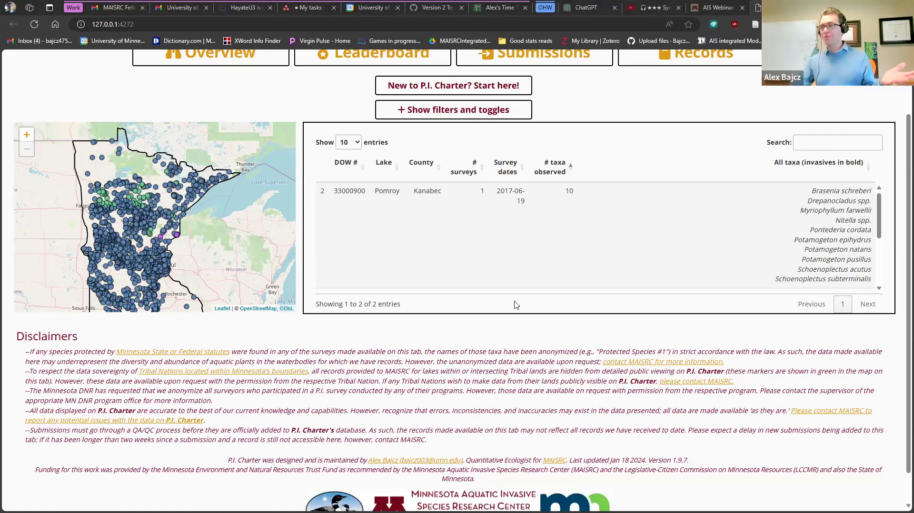
click(483, 119)
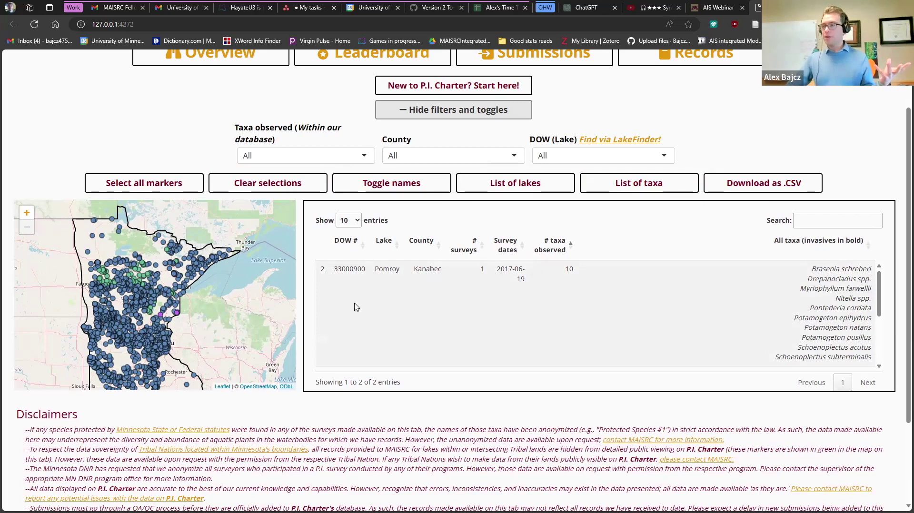
Clear selections, set County to Big Stone, and select all markers for 32 entries
click(178, 314)
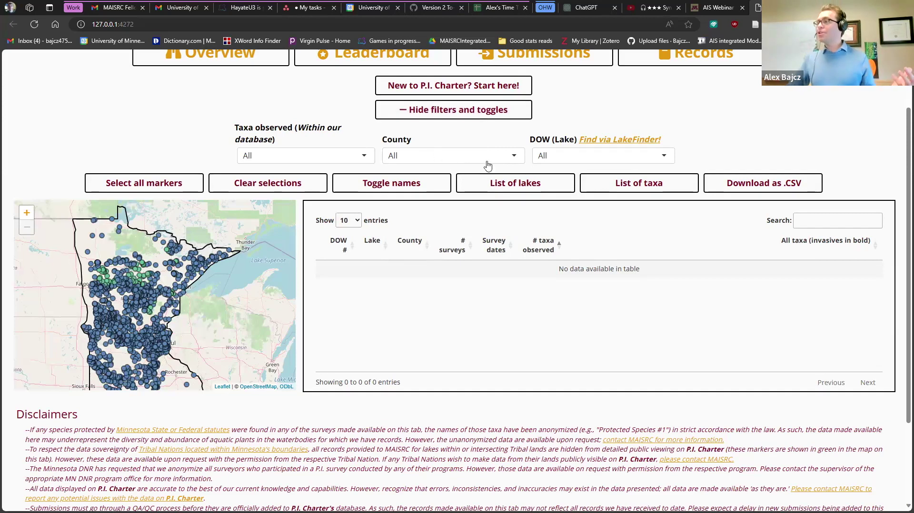
click(437, 159)
scroll(451, 219, down, 1)
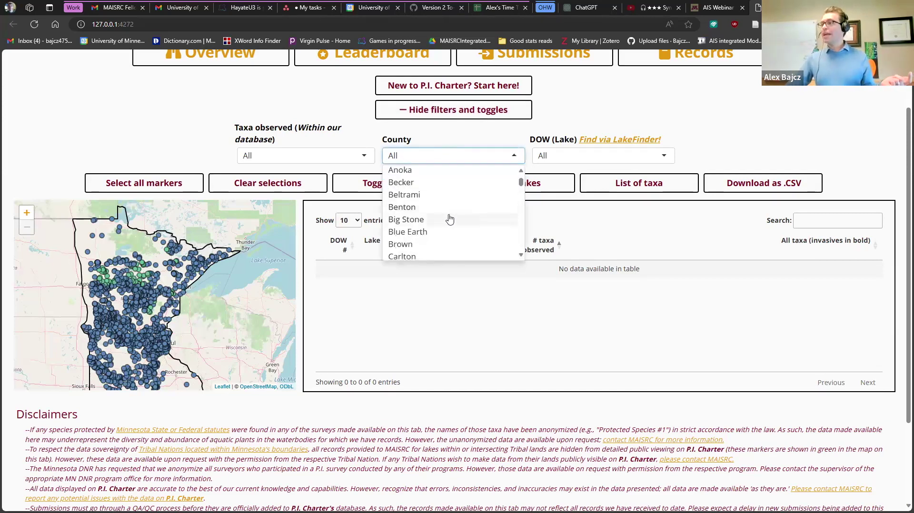
click(438, 219)
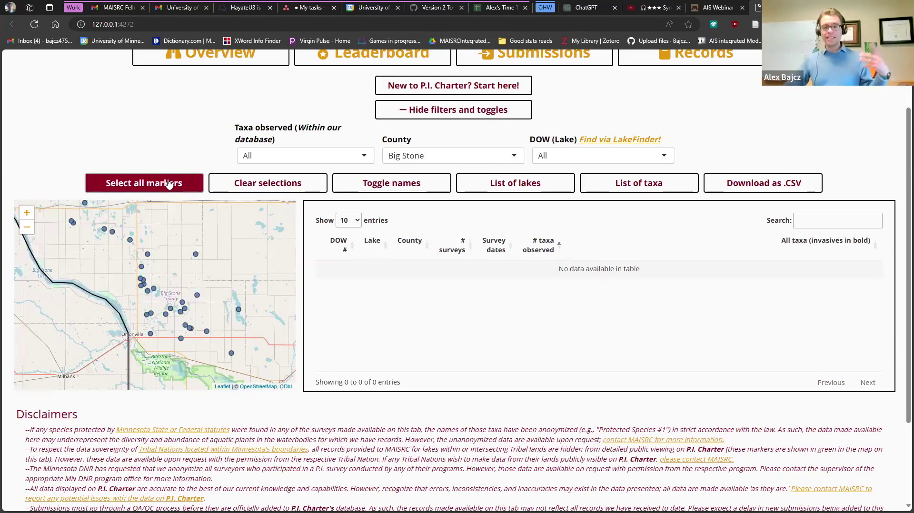
click(154, 185)
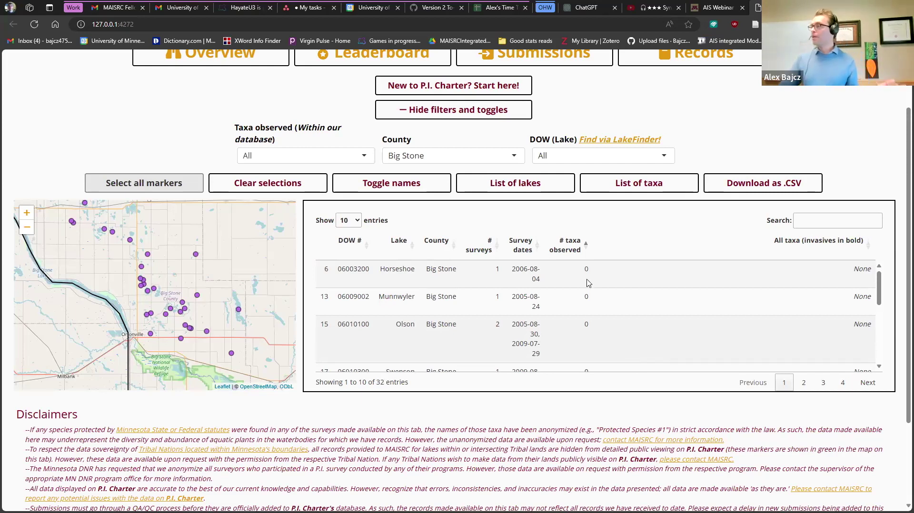
click(526, 187)
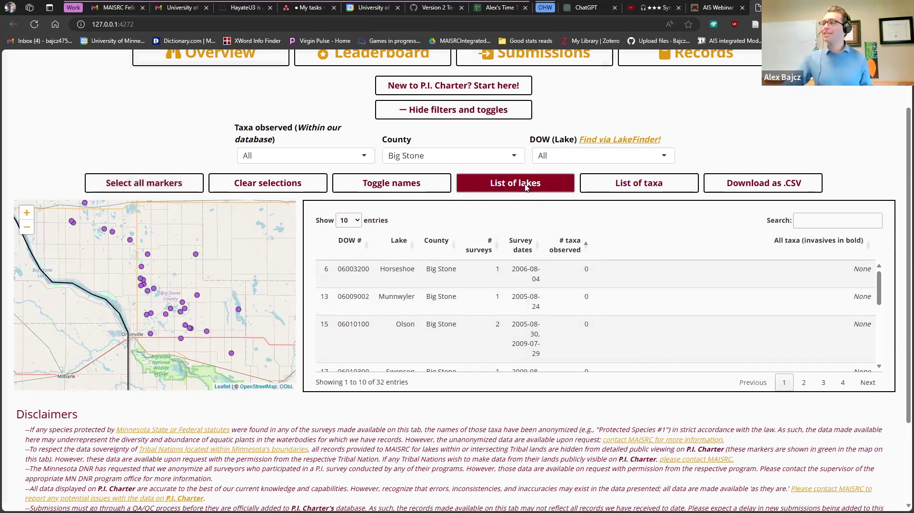
scroll(472, 252, up, 3)
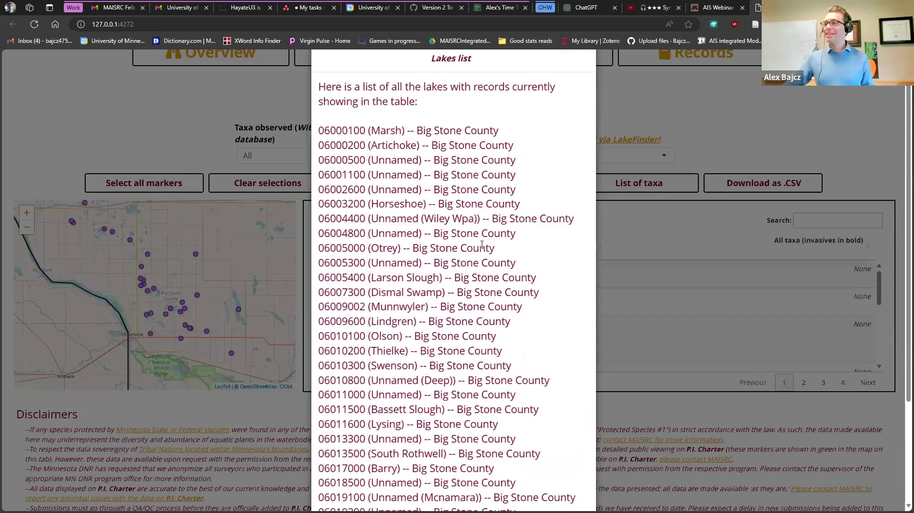
scroll(476, 251, down, 2)
scroll(479, 251, down, 2)
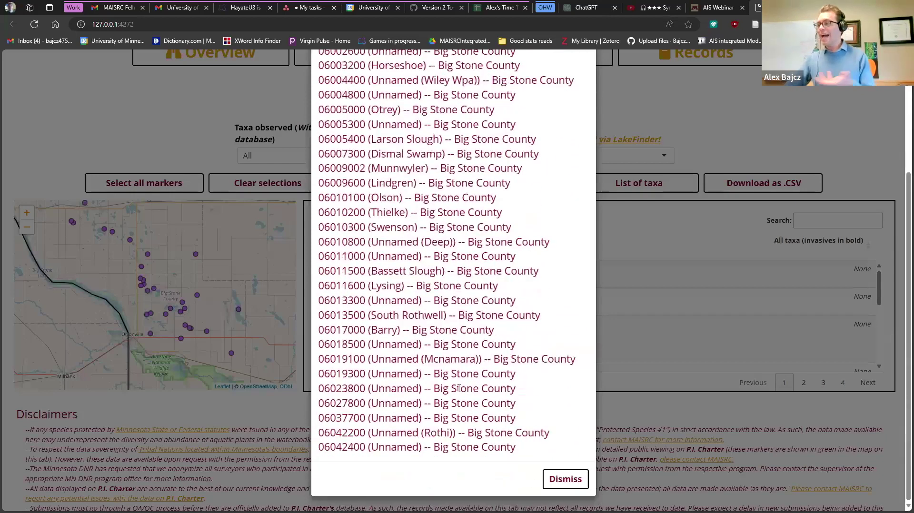
scroll(455, 292, up, 4)
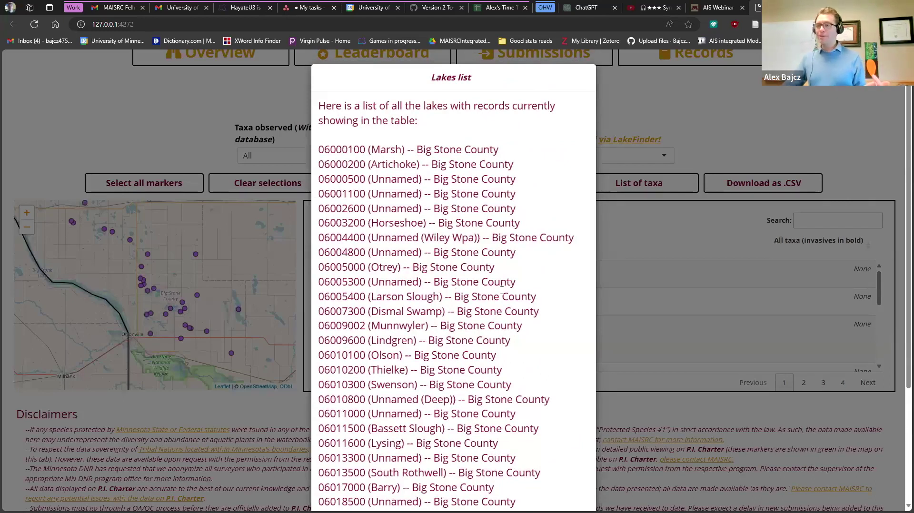
click(647, 283)
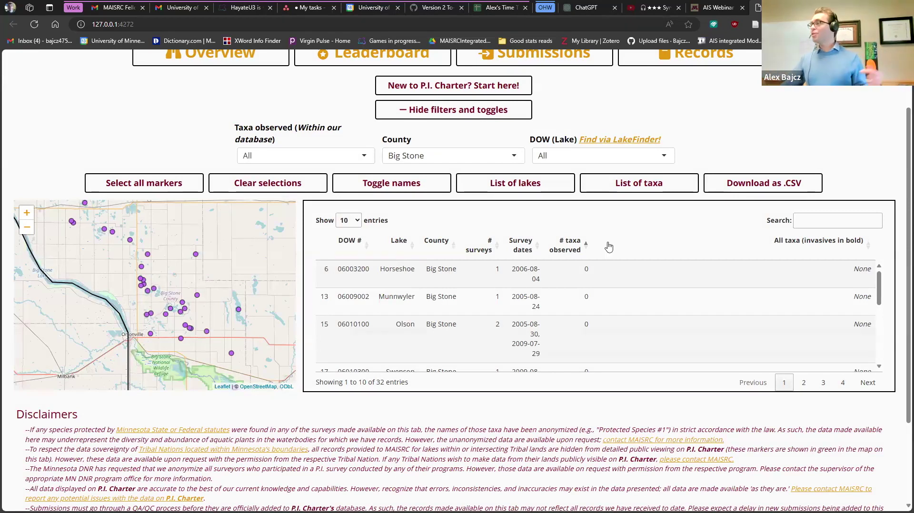
Open the 10-entry taxa list, Bolboschoenus fluviatilis through Typha latifolia, and highlight the names
click(648, 186)
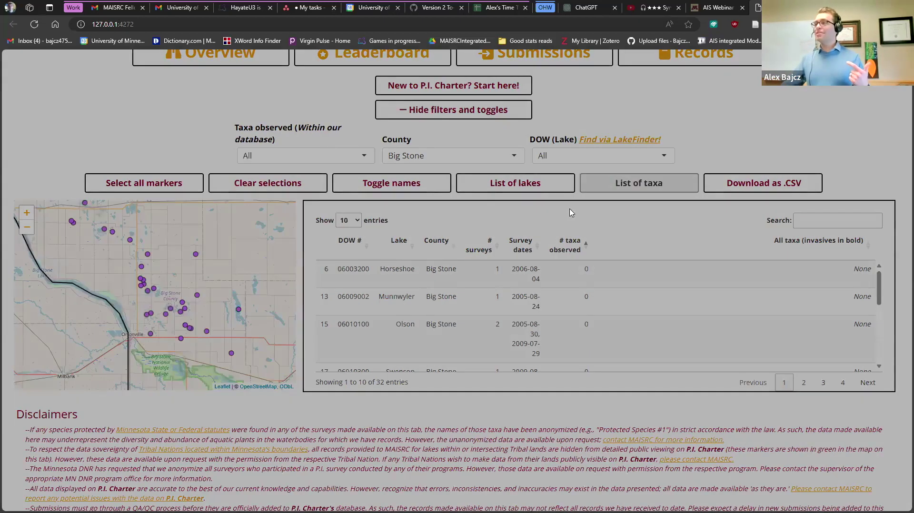
drag(403, 291, 319, 148)
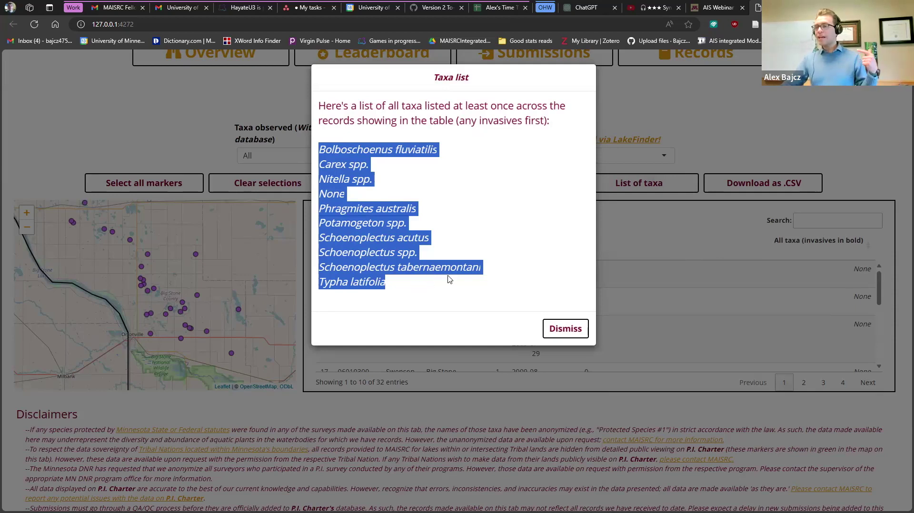
click(448, 278)
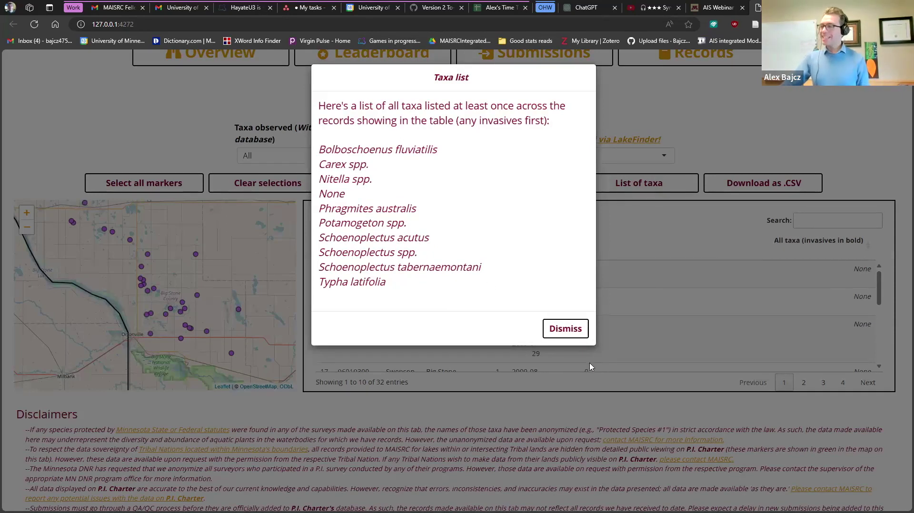
Toggle to common names and confirm the taxa list shows Broad-leaved cattail, Common reed, Pondweeds
click(573, 328)
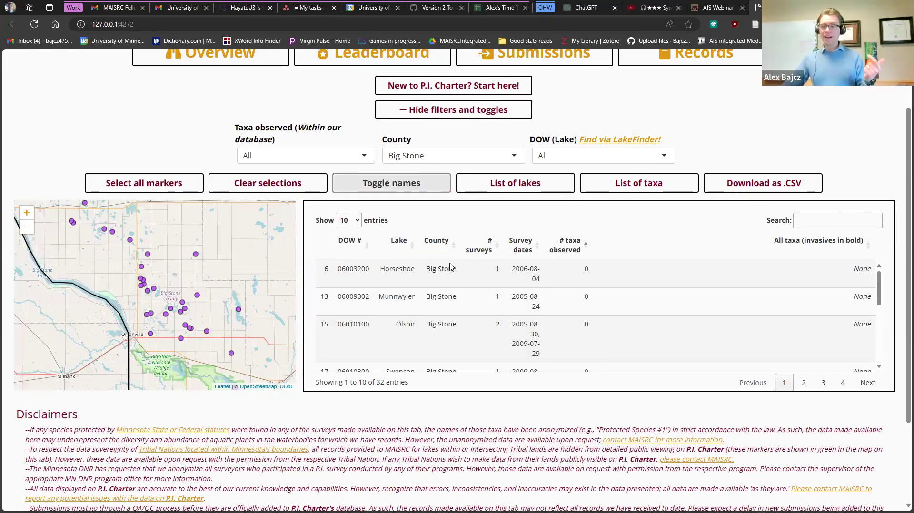
click(634, 184)
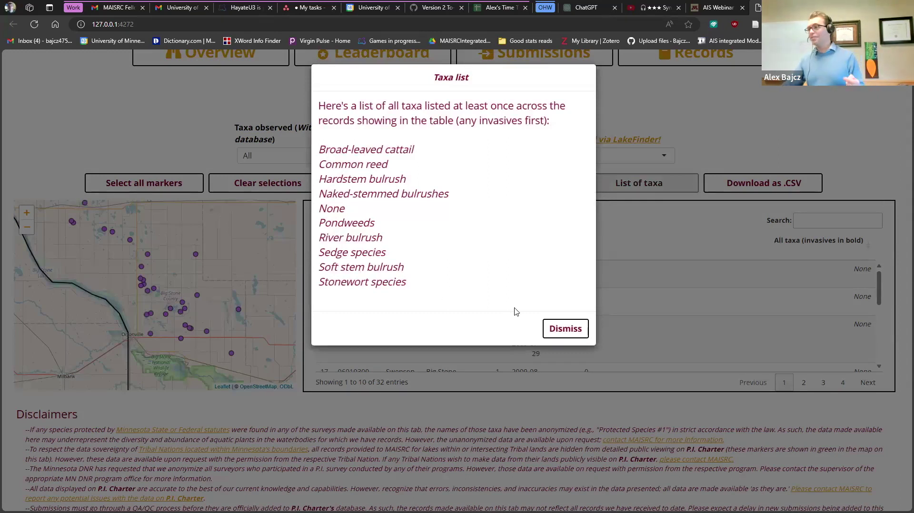
click(554, 332)
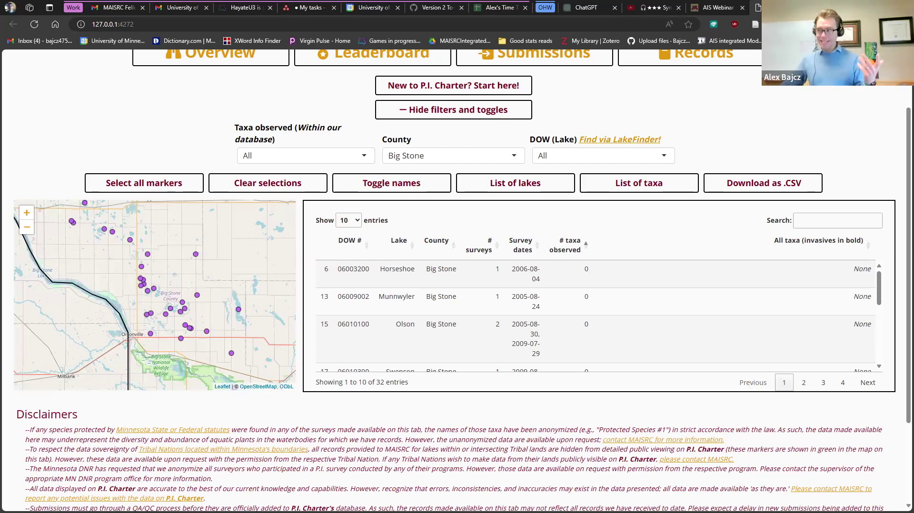
Switch back to scientific names and download the Big Stone records as a PICharterSummaryRecord CSV
click(380, 186)
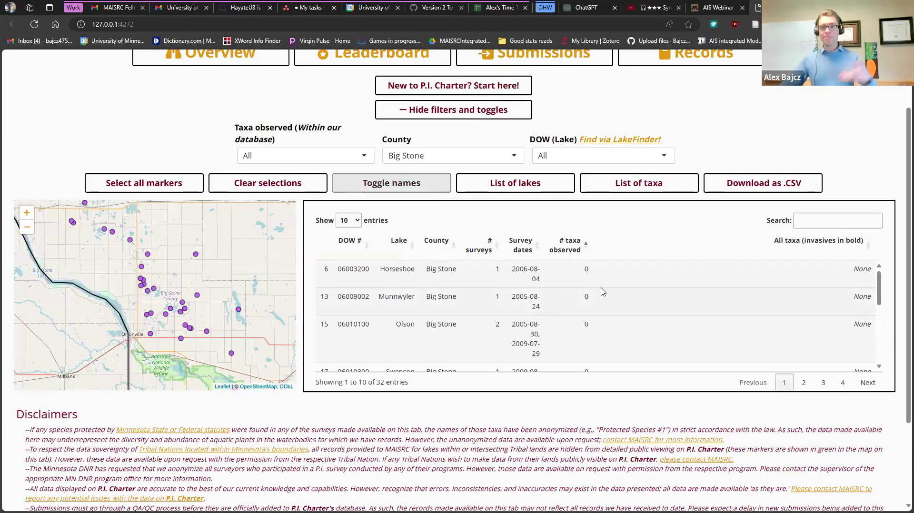
click(747, 186)
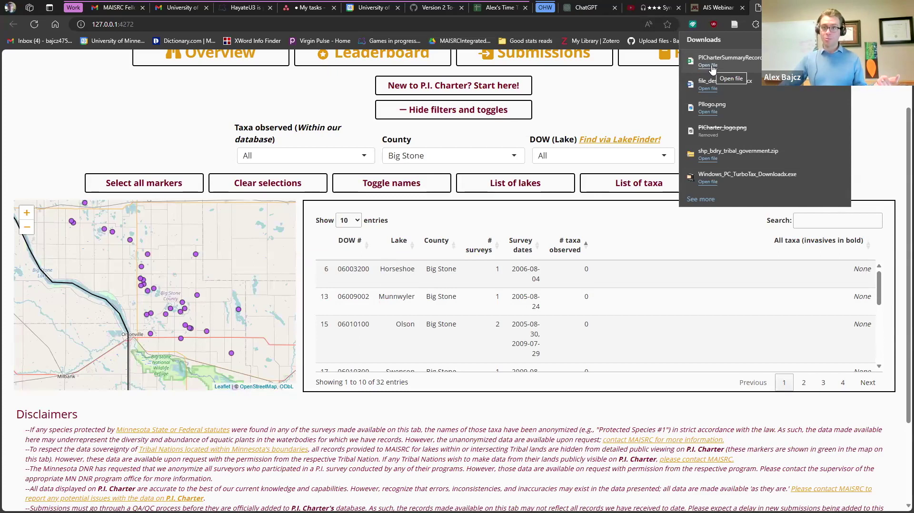
click(711, 67)
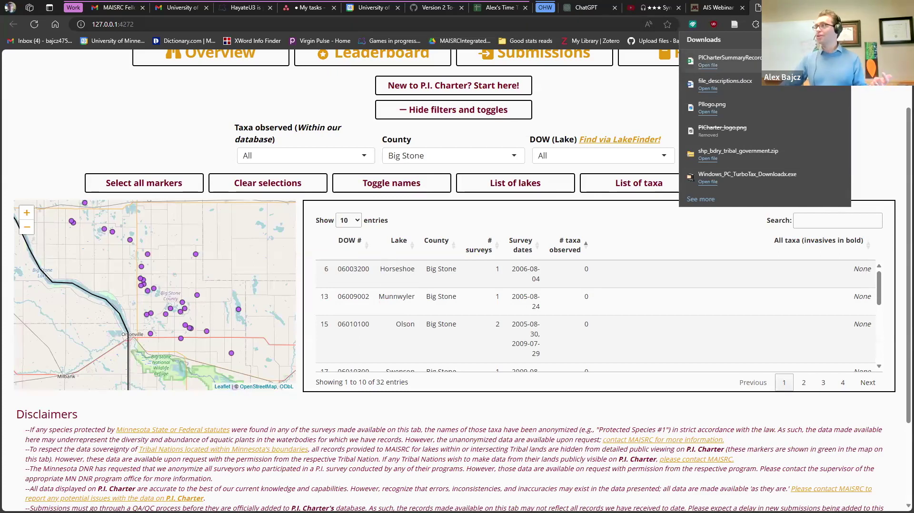
Sort the table by All taxa descending, then clear selections to restore the statewide map
click(656, 246)
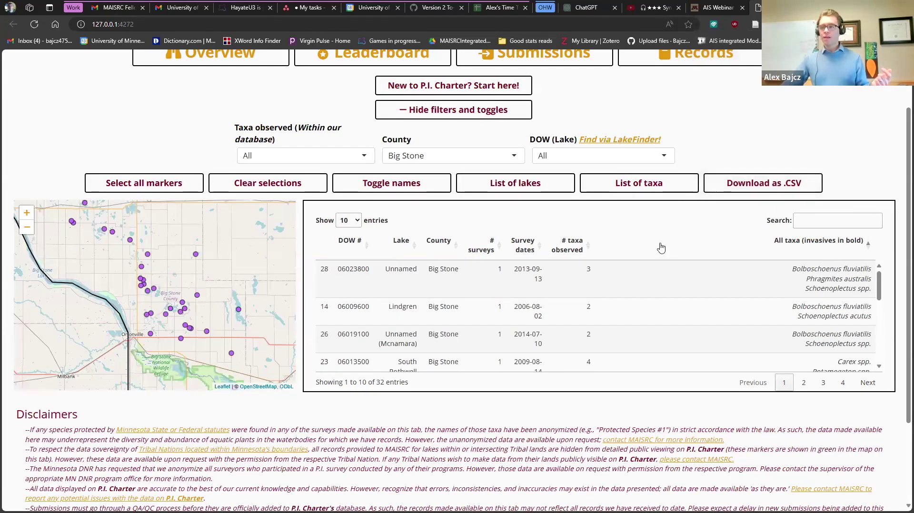
click(656, 245)
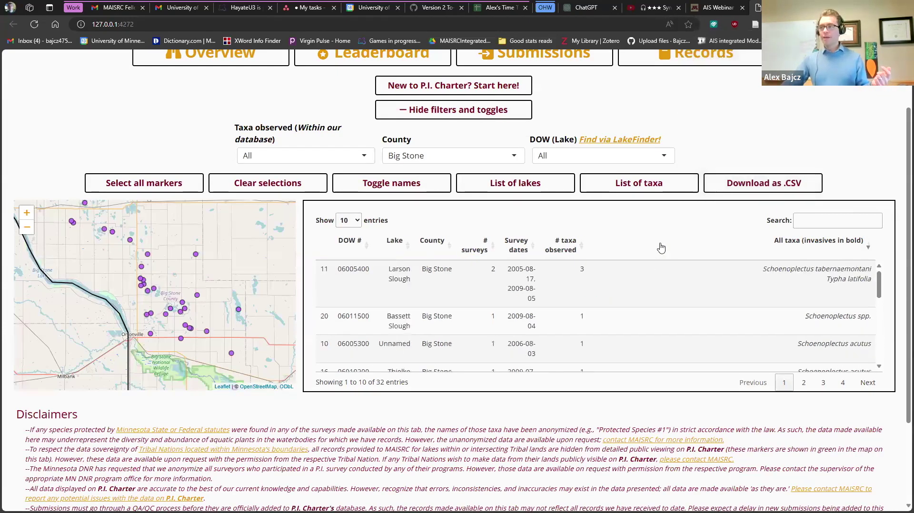
click(254, 187)
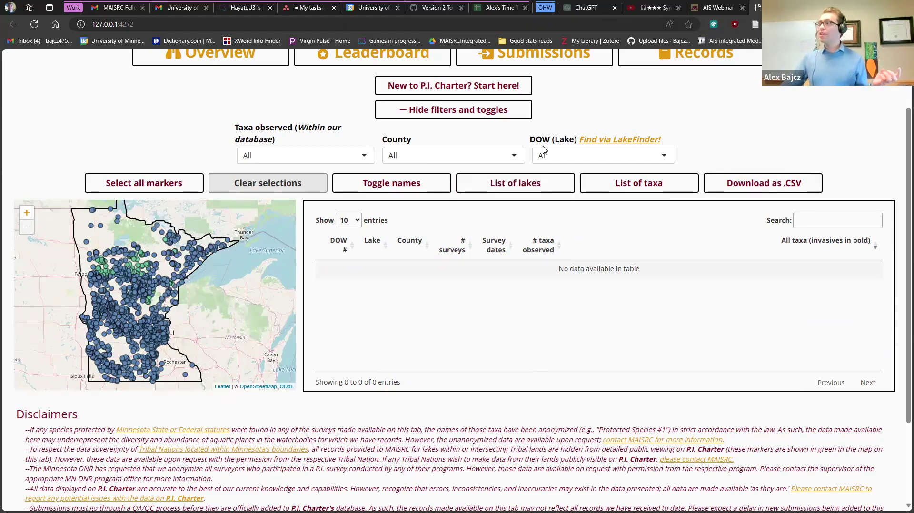
click(597, 156)
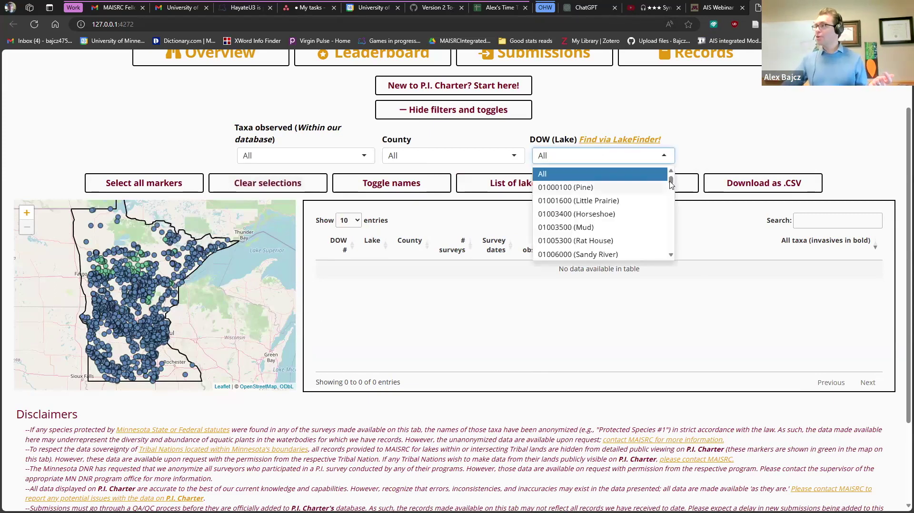
drag(671, 182, 673, 217)
scroll(551, 212, down, 5)
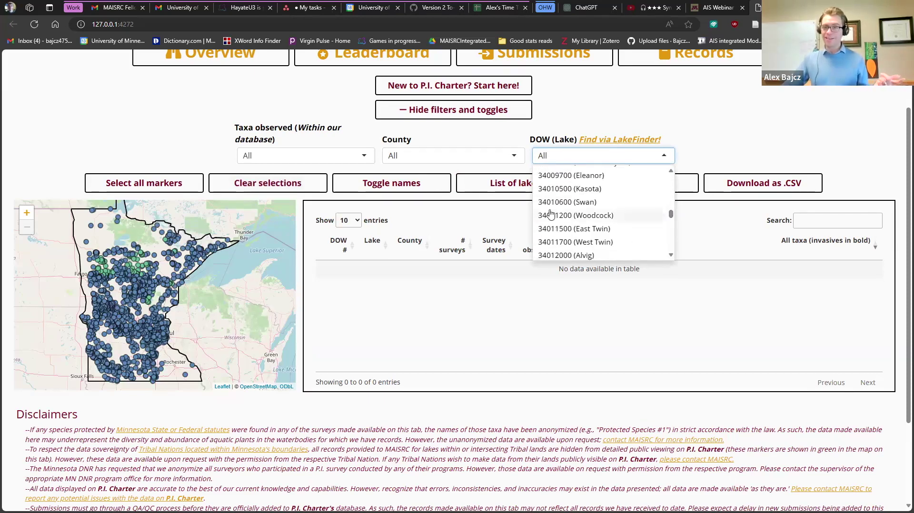
click(567, 157)
click(571, 155)
click(573, 155)
key(BackSpace)
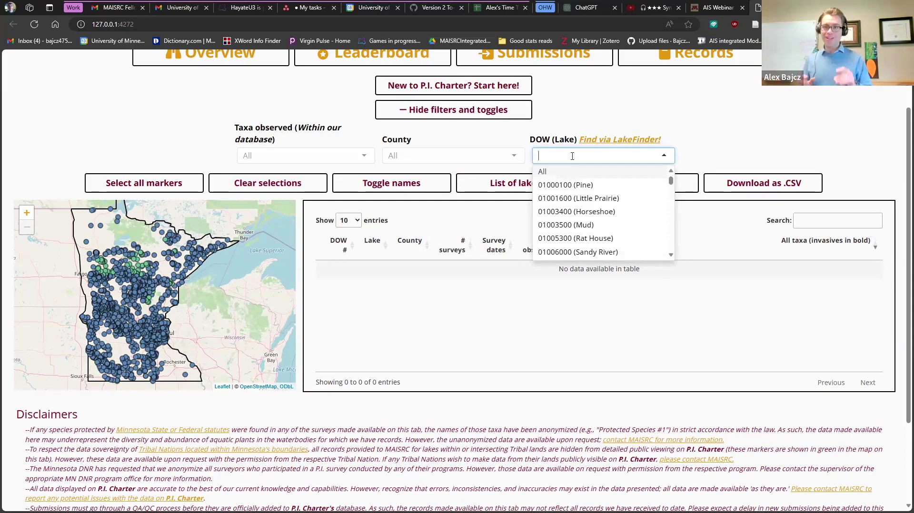
text(Mud)
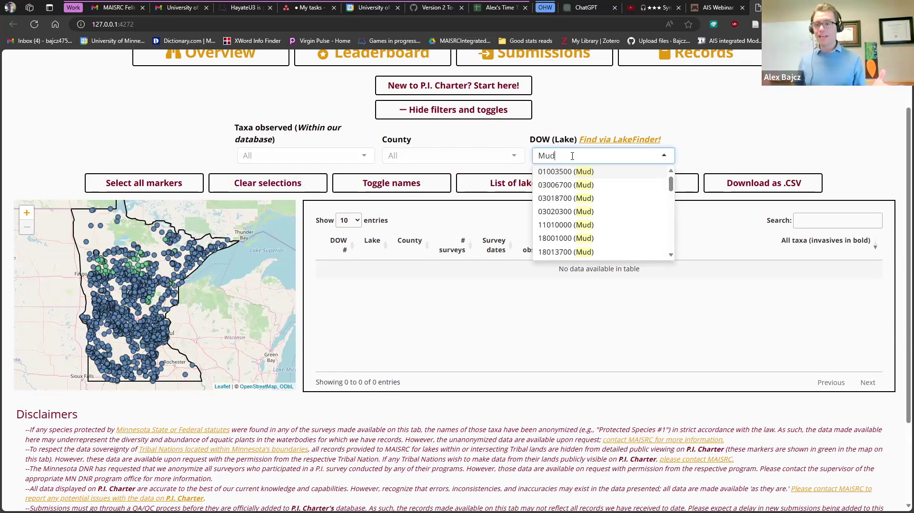
drag(670, 183, 670, 251)
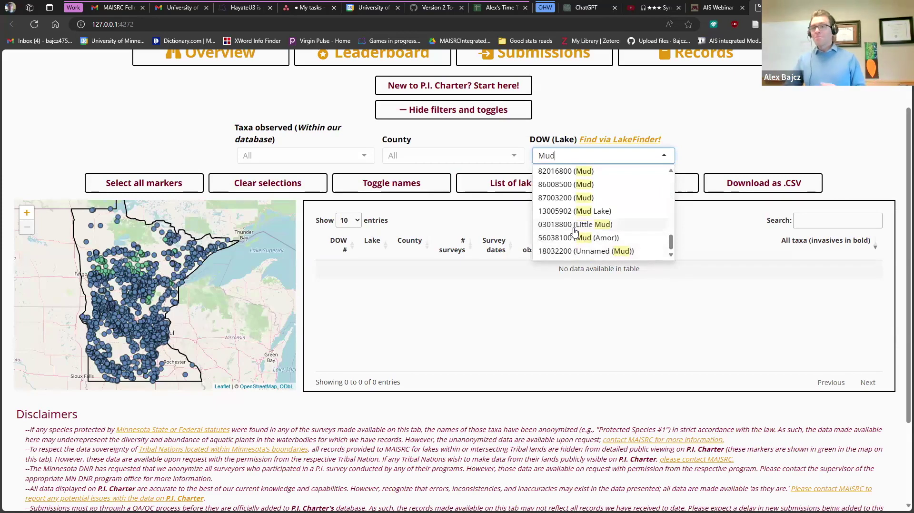
scroll(576, 224, up, 5)
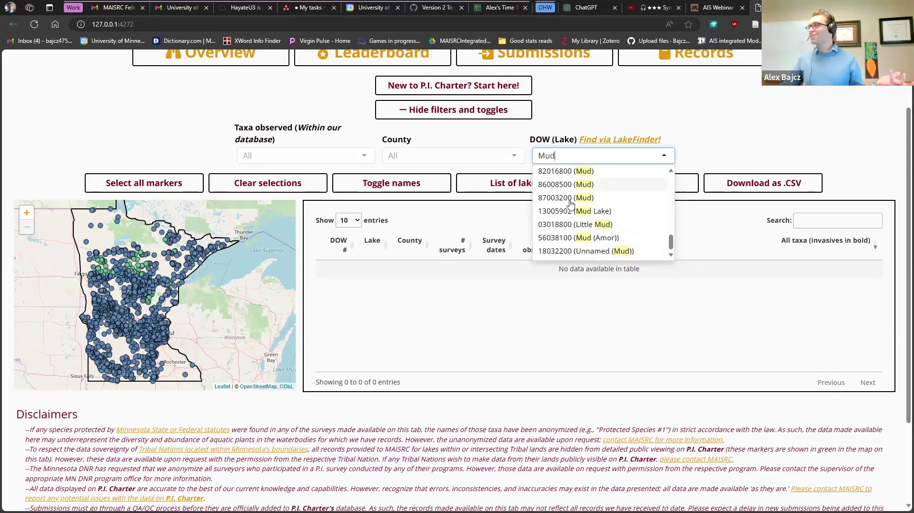
scroll(579, 216, up, 5)
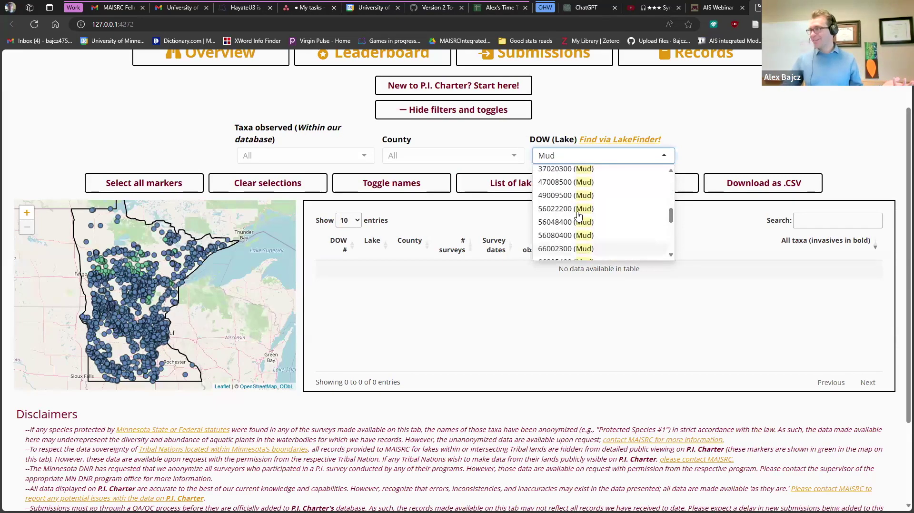
click(703, 124)
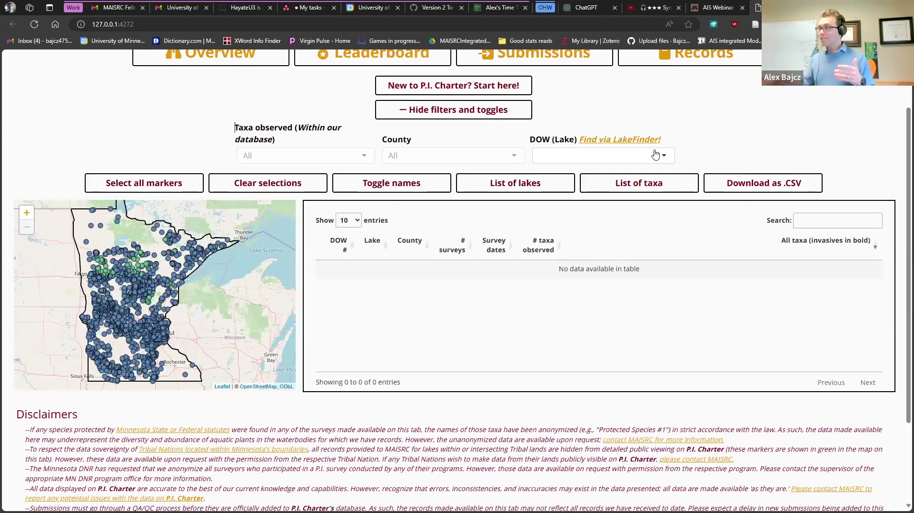
click(598, 156)
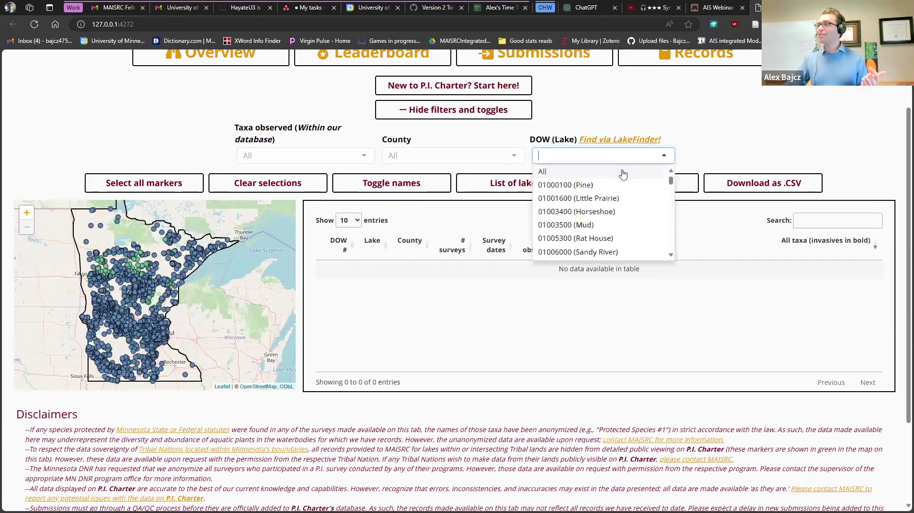
click(536, 170)
click(442, 156)
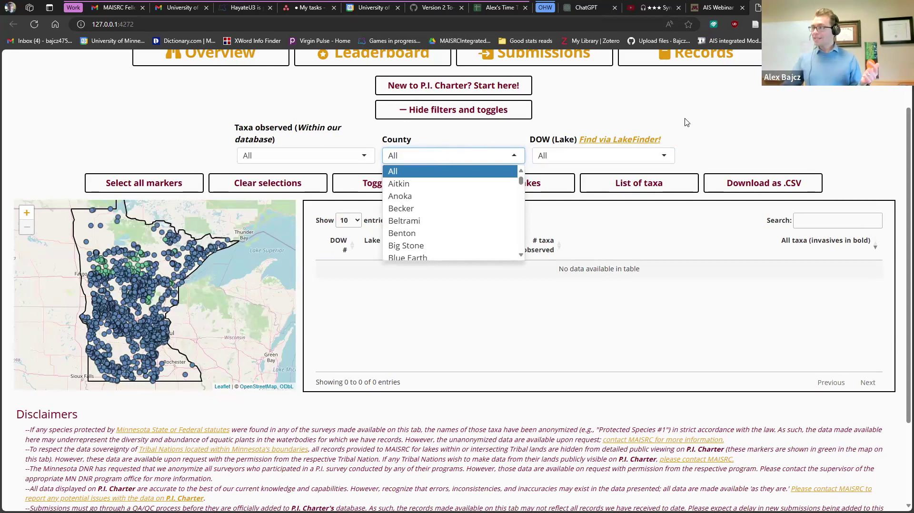
click(707, 120)
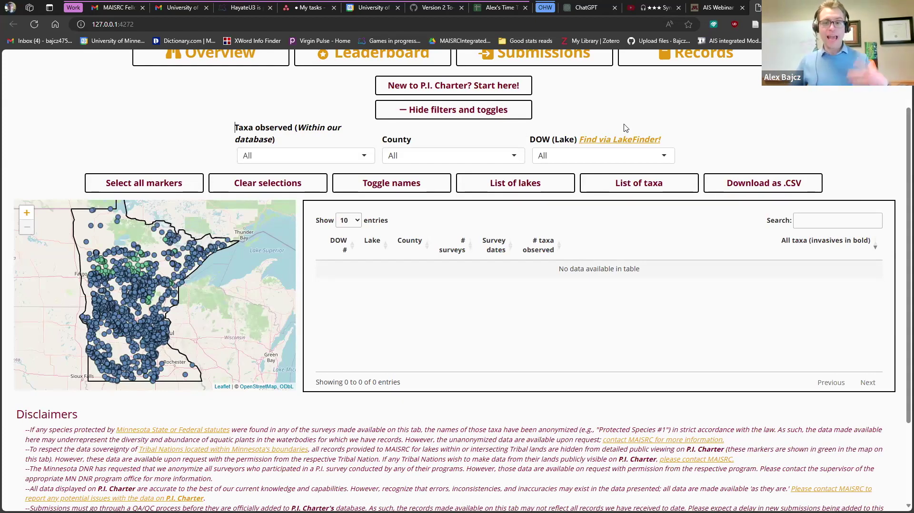
Set the Taxa observed filter to Bidens beckii, then change it to Carex (any)
click(292, 164)
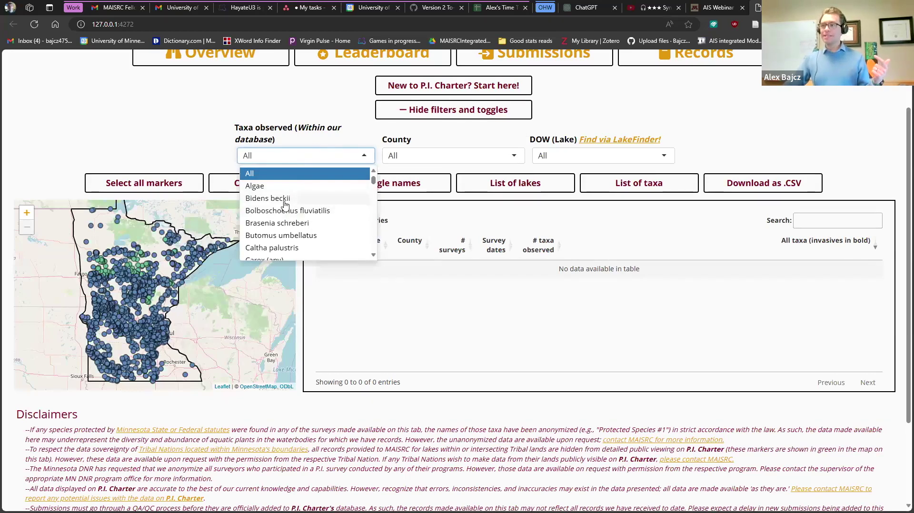
click(284, 204)
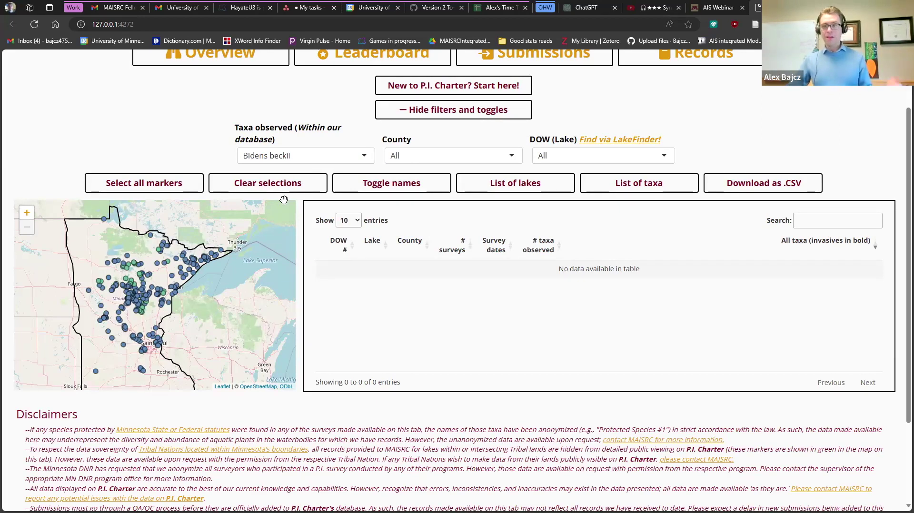
click(299, 161)
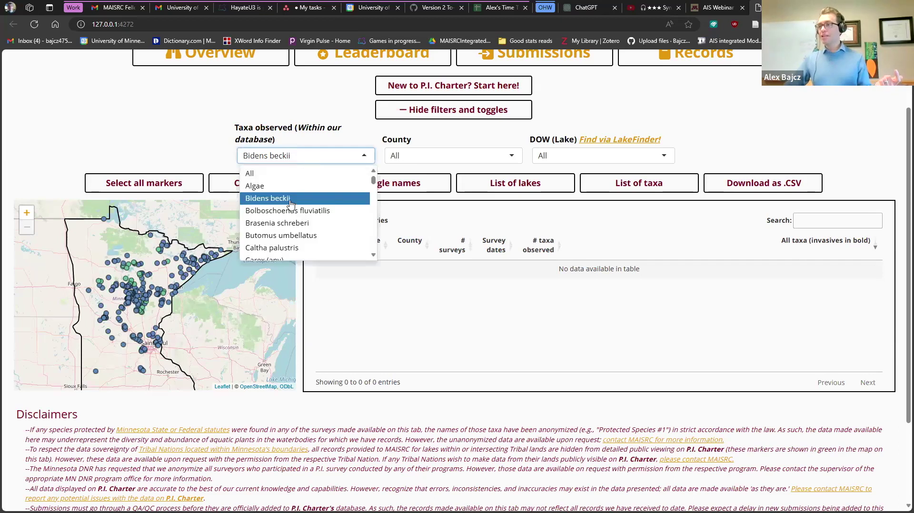
scroll(288, 212, down, 2)
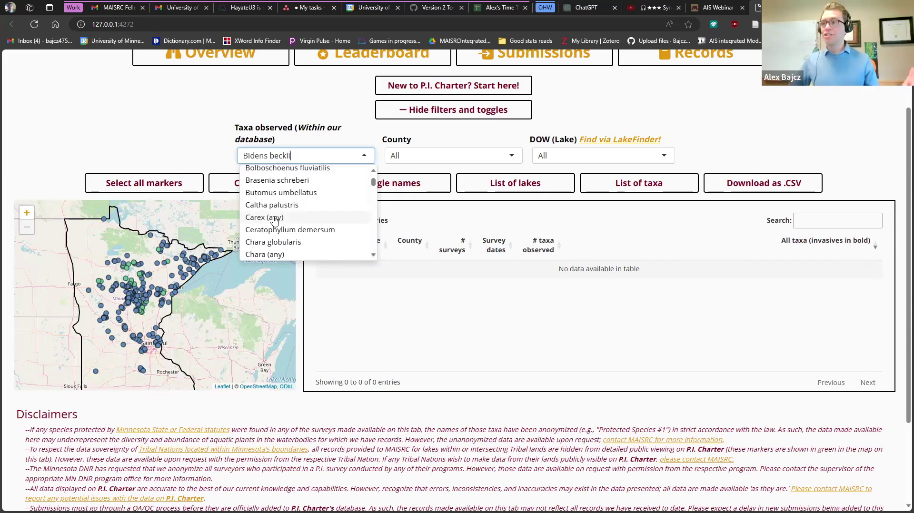
click(264, 218)
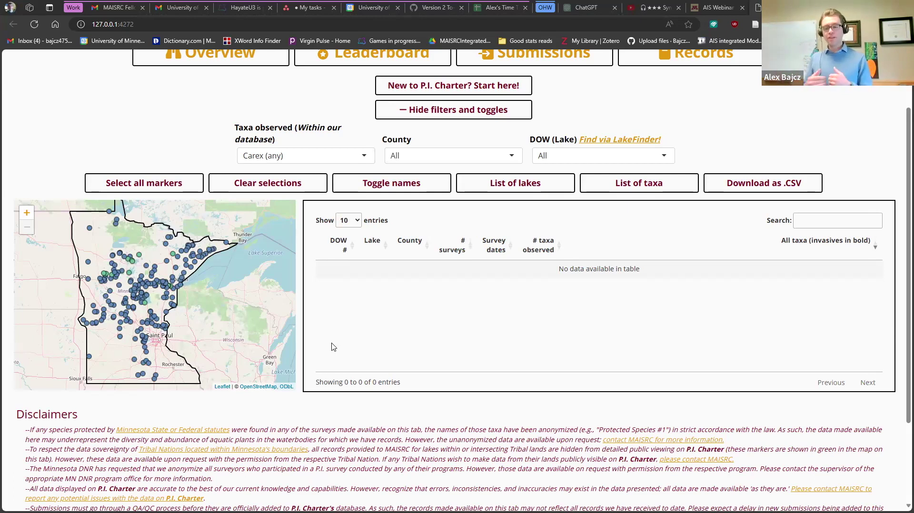
Scroll past the Disclaimers to the footer with credits, version note and funding logos
scroll(393, 474, down, 2)
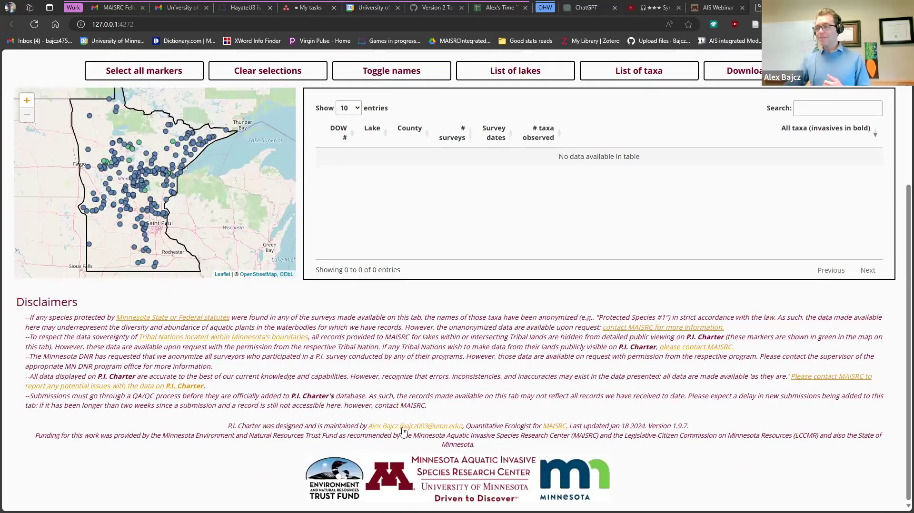